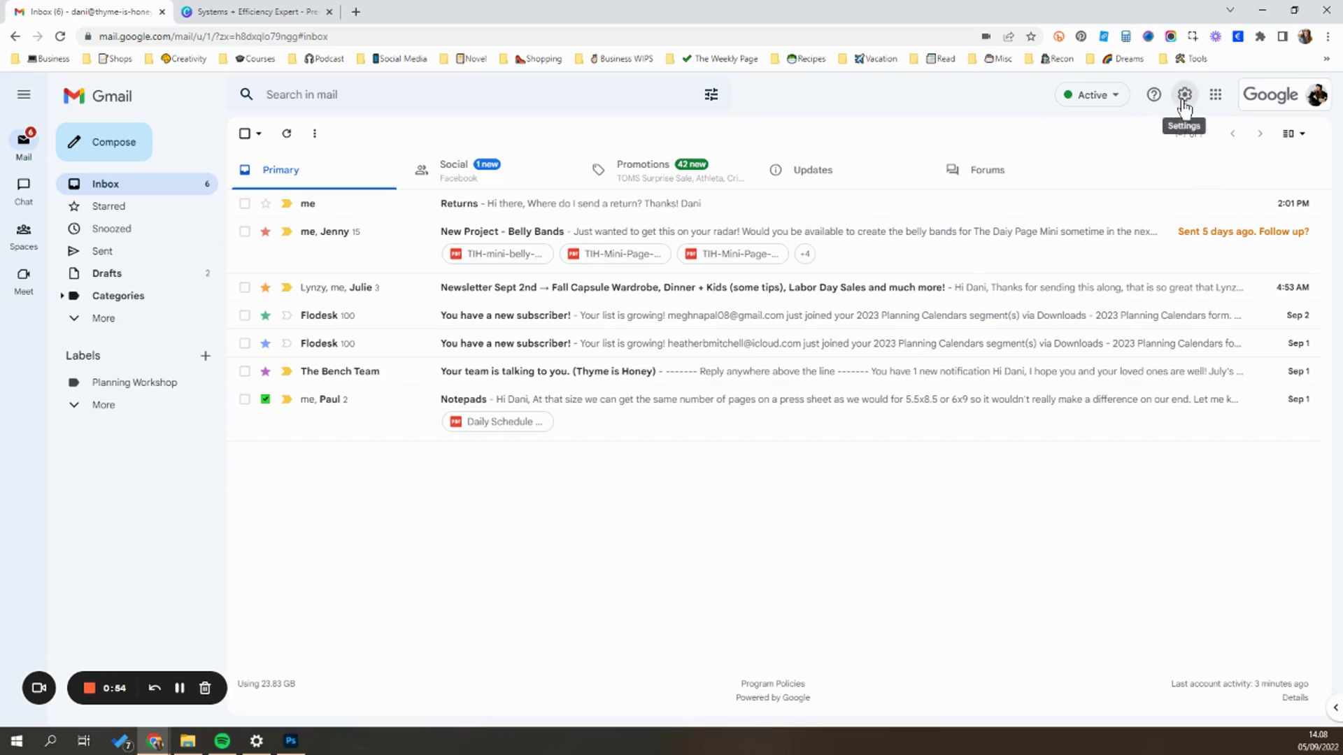
# Check the Advanced settings for the Templates option, then return to the inbox
pyautogui.click(1181, 98)
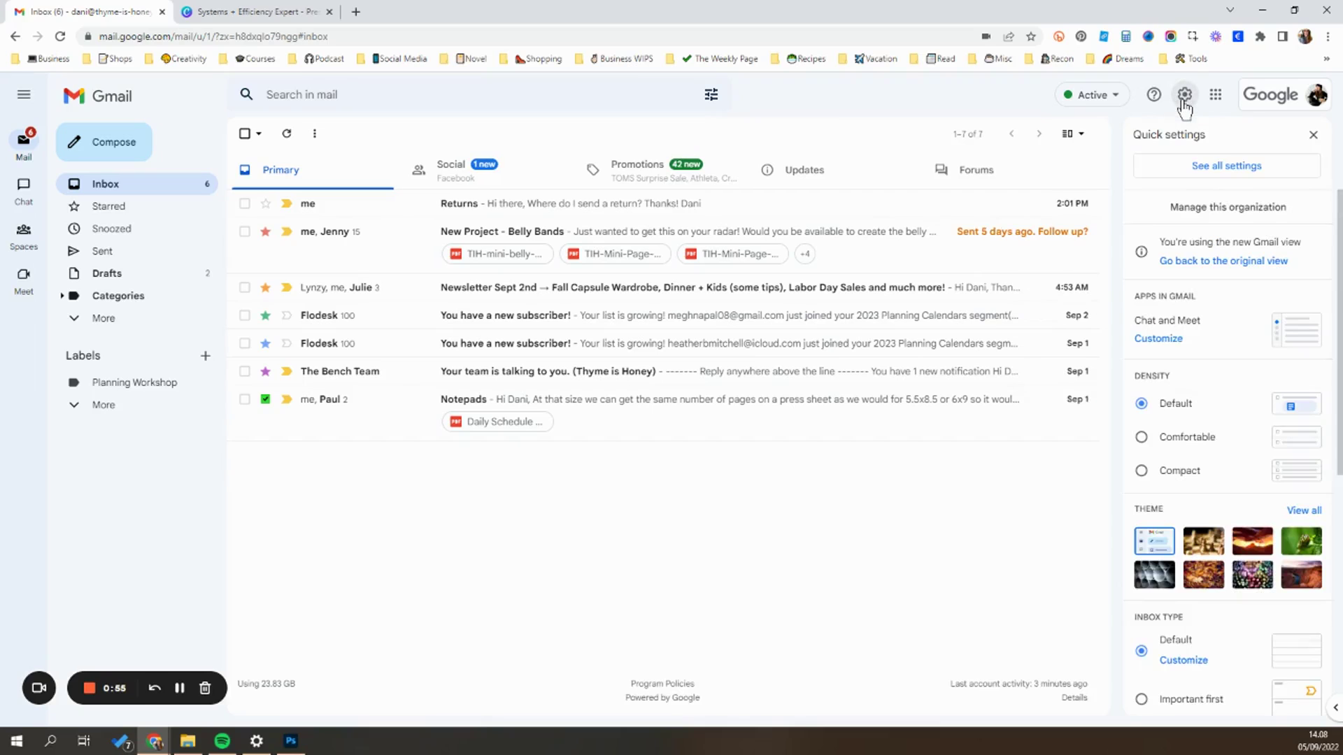
pyautogui.click(1236, 173)
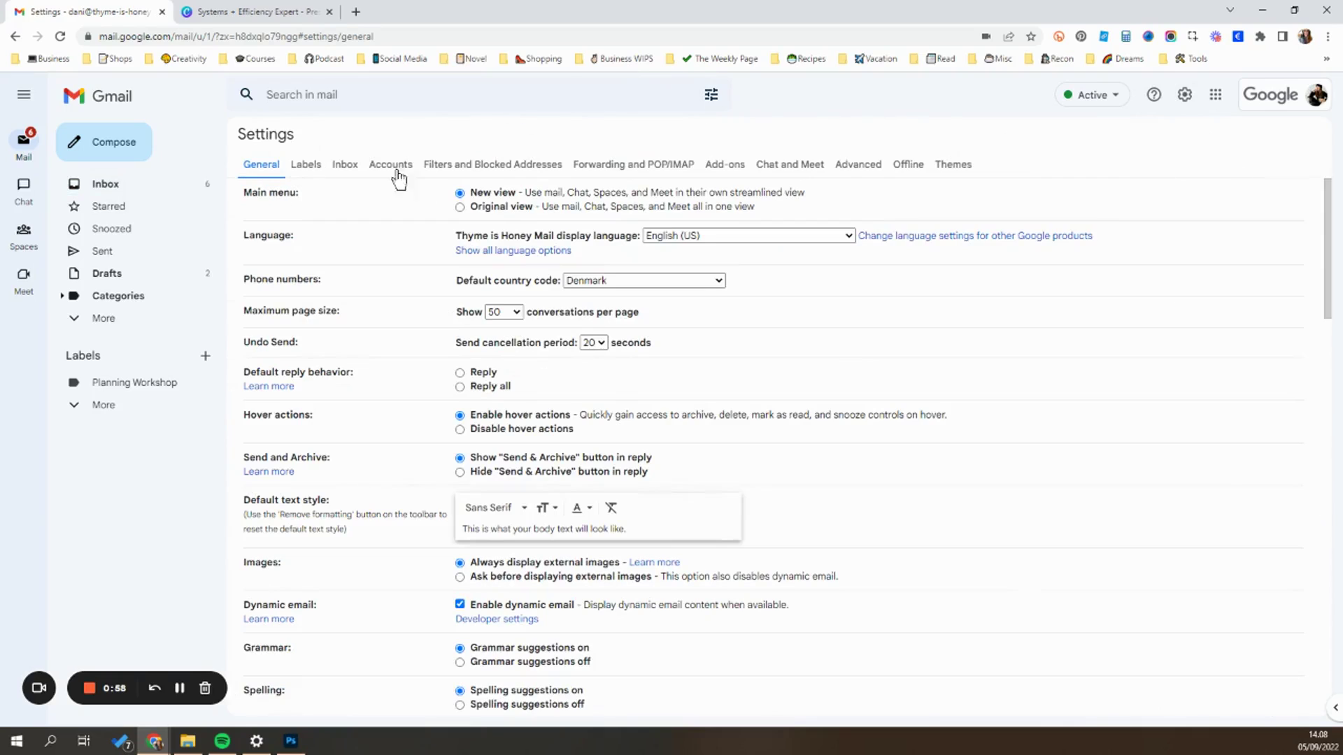
pyautogui.click(858, 166)
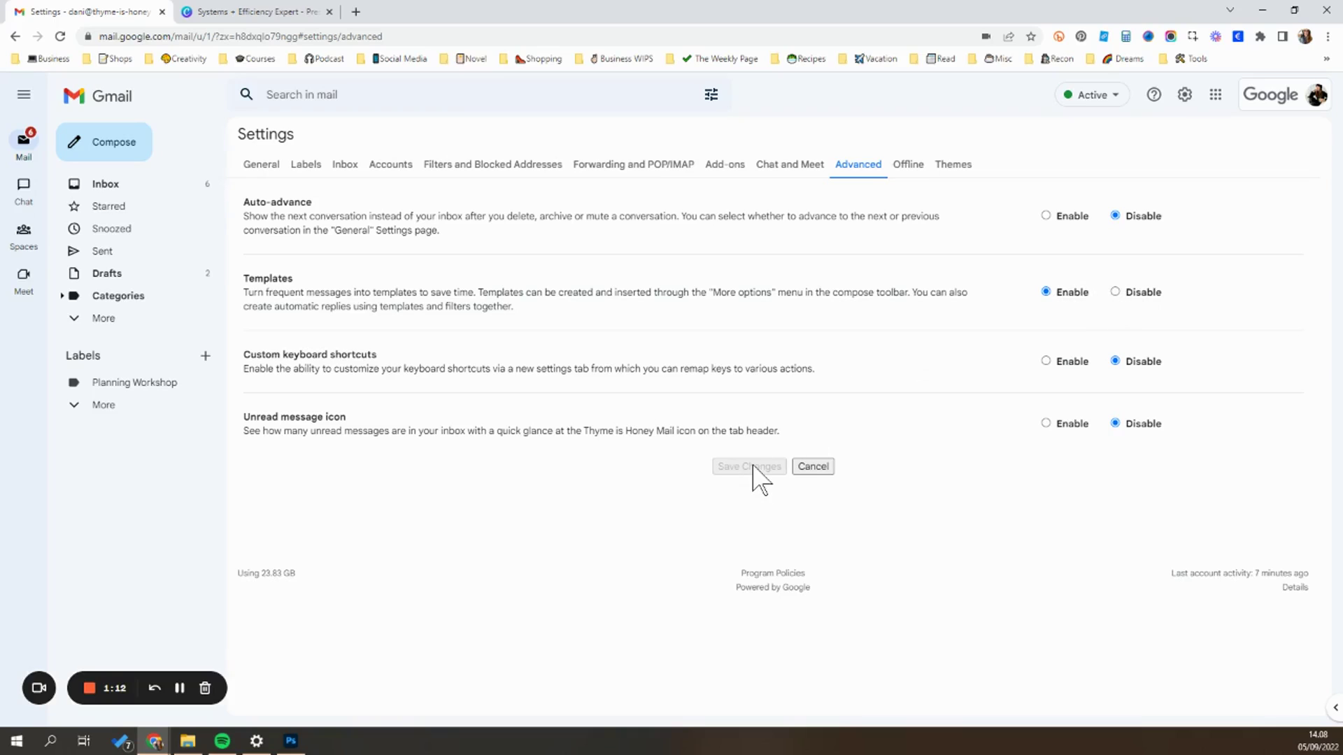
pyautogui.click(131, 196)
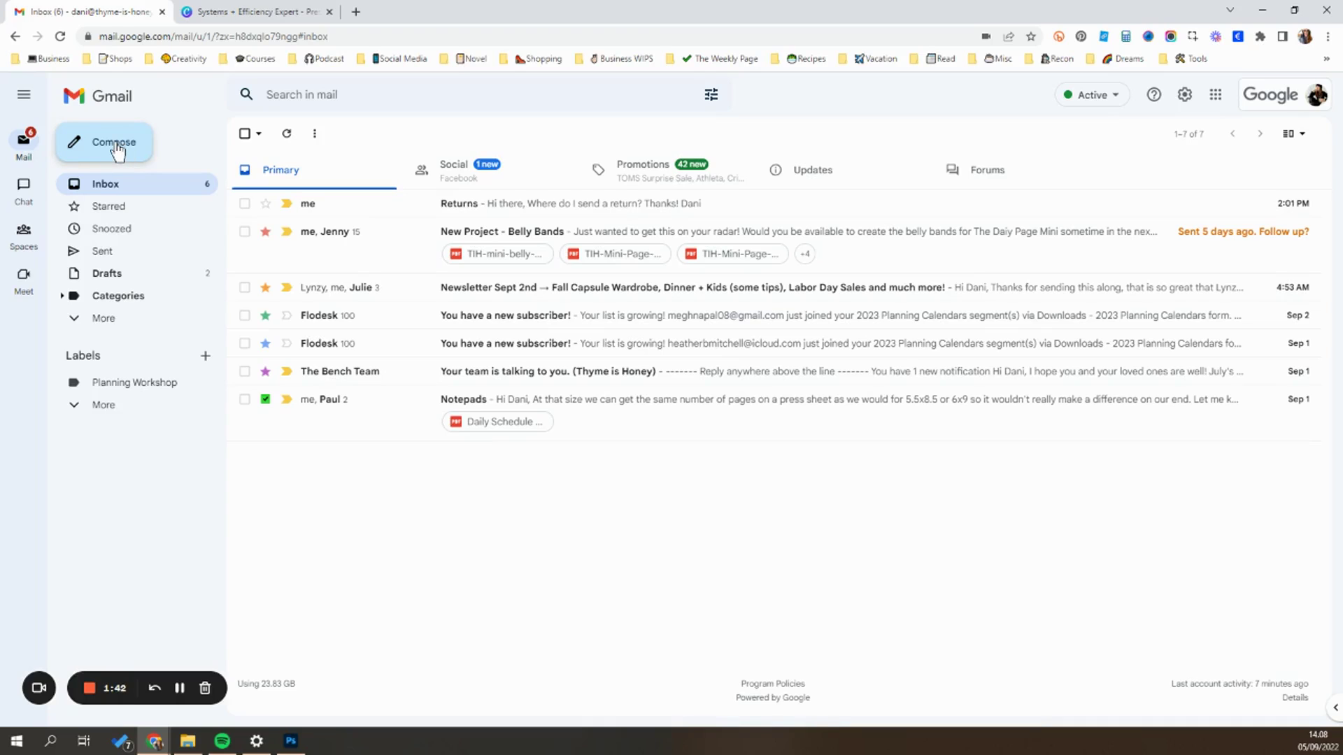
# Start a new message without the signature, holding the pasted return-policy text
pyautogui.click(114, 143)
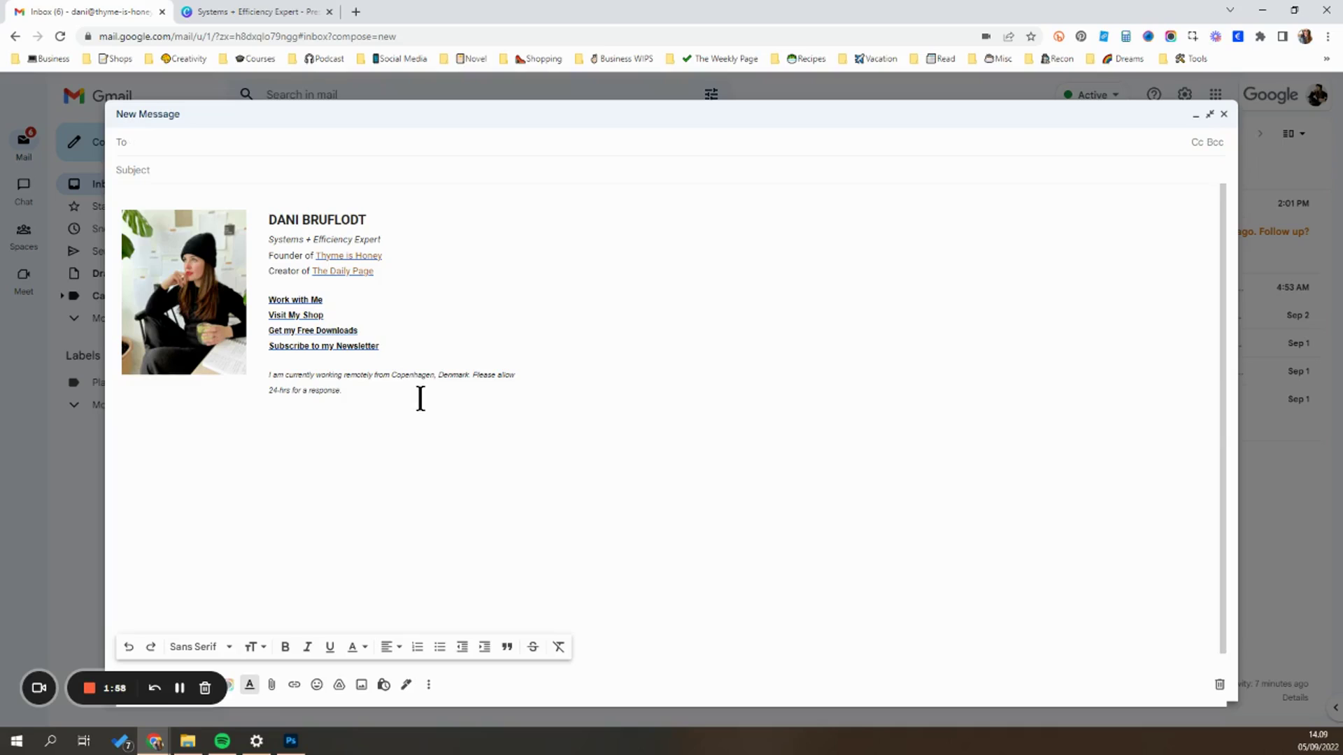
pyautogui.moveTo(420, 399)
pyautogui.mouseDown()
pyautogui.moveTo(120, 229)
pyautogui.moveTo(149, 217)
pyautogui.mouseUp()
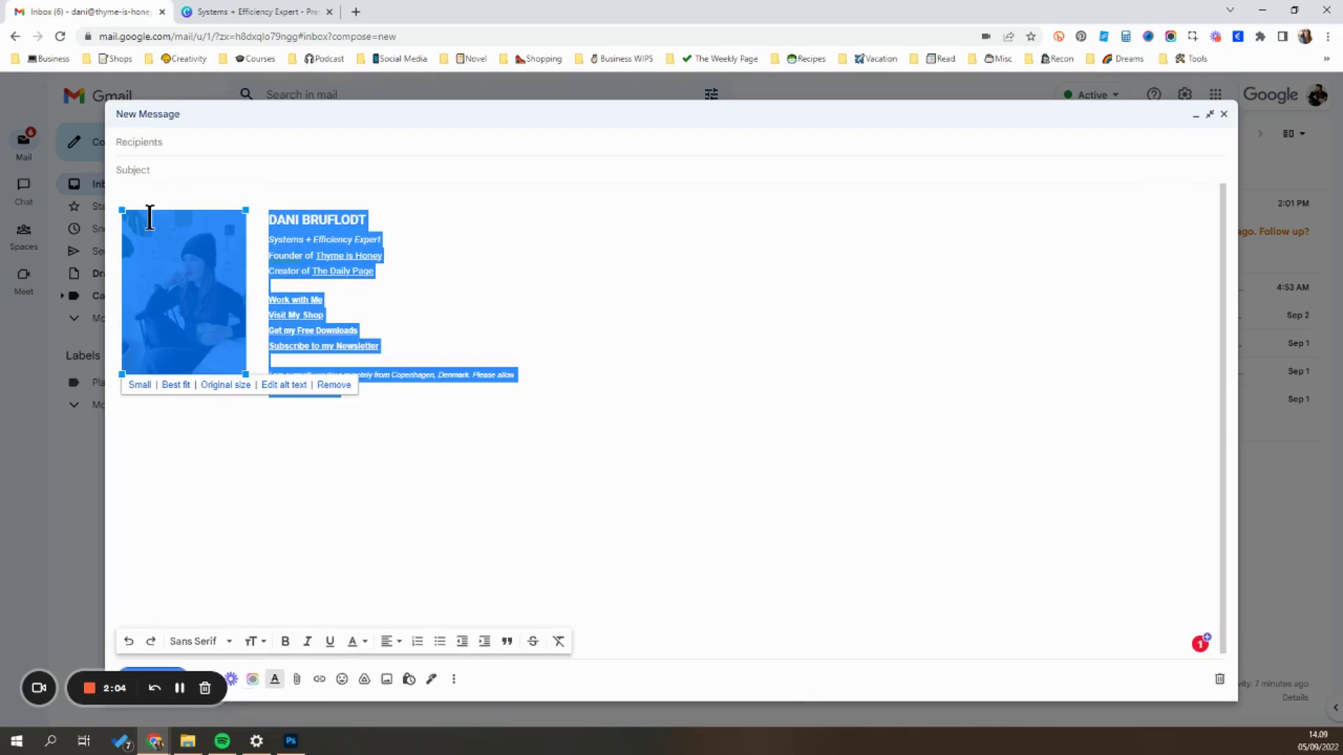
pyautogui.press('BackSpace')
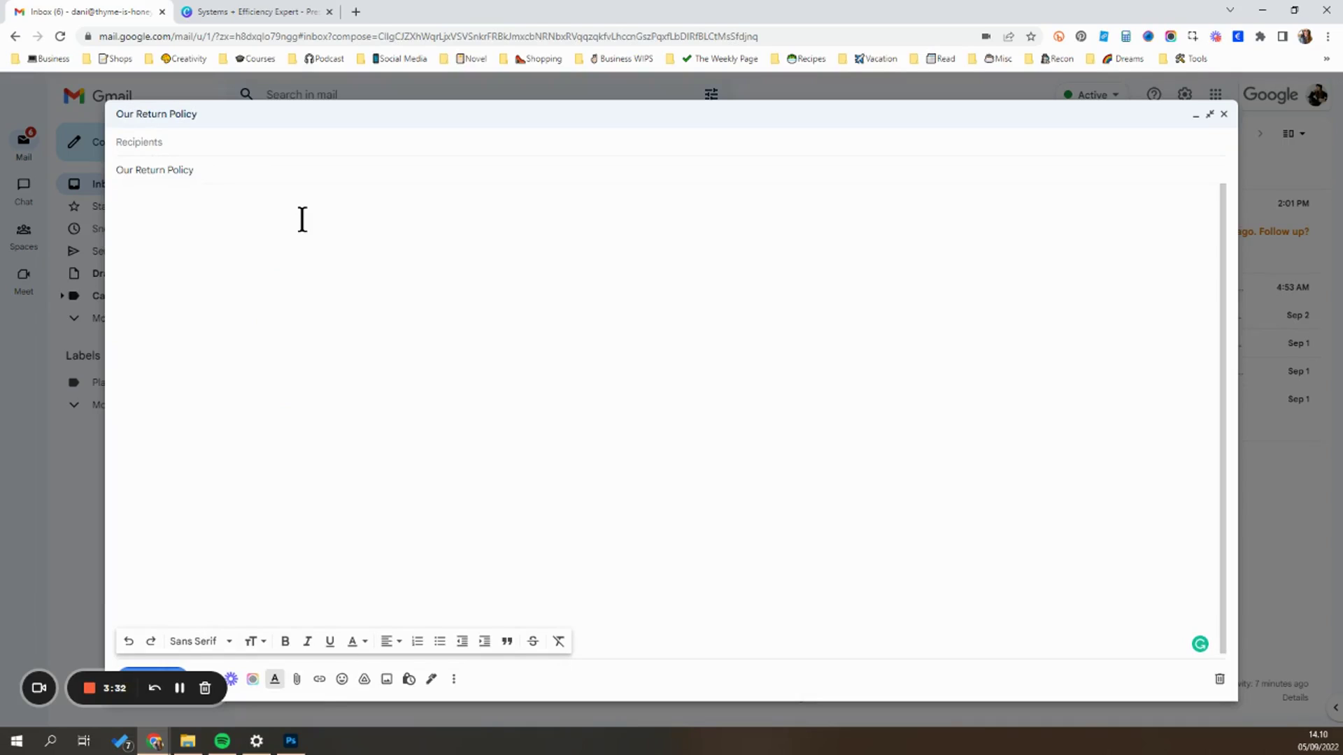
pyautogui.write('Thanks so much for reaching out! Return info for my shop is included below:  Buyers are responsible for return shipping costs. If the item is not returned in its original condition, the buyer is responsible for any loss in value.  Please package your product carefully, ideally in the original package. Please return planners in boxes, not envelopes. Ship it to:  Thyme is Honey PO Box 123 Somewhere, MN 50012  We will issue your refund when the product is received and inspected. You can also find our policy on our website.')
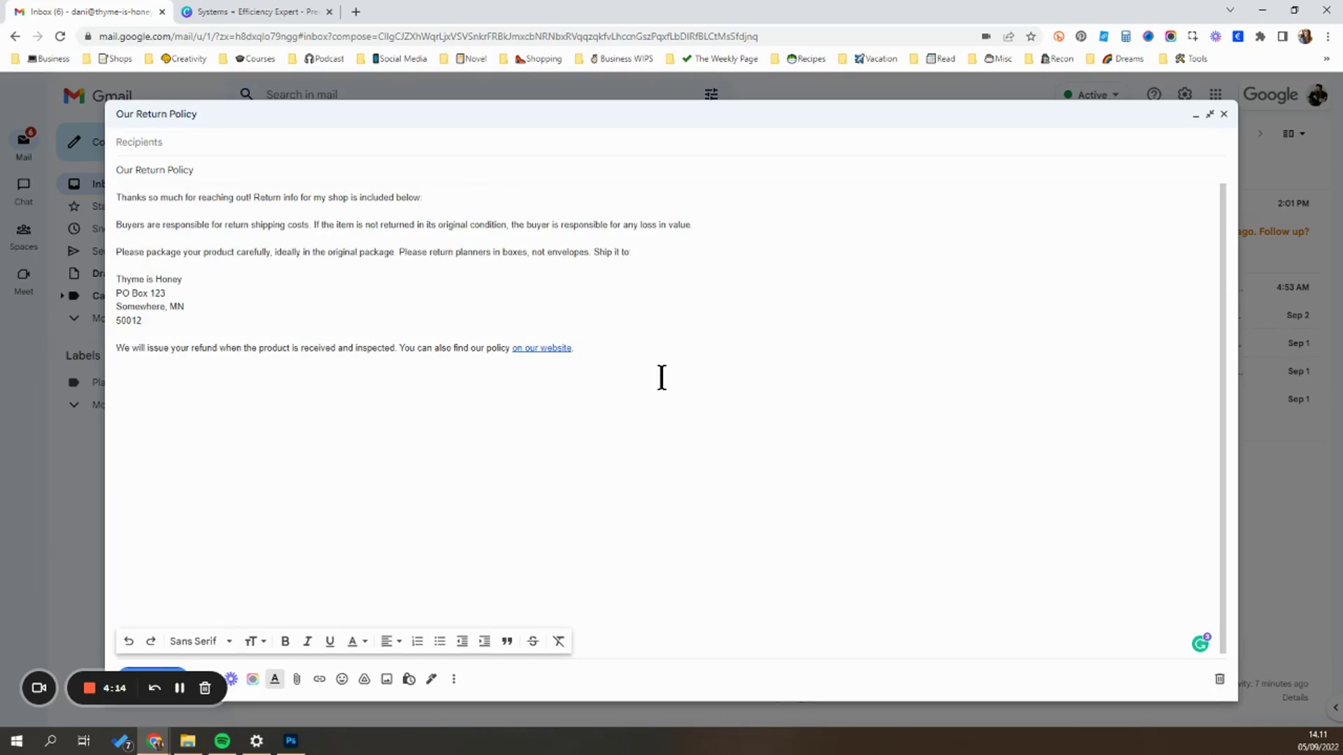
pyautogui.moveTo(145, 321); pyautogui.dragTo(112, 279)
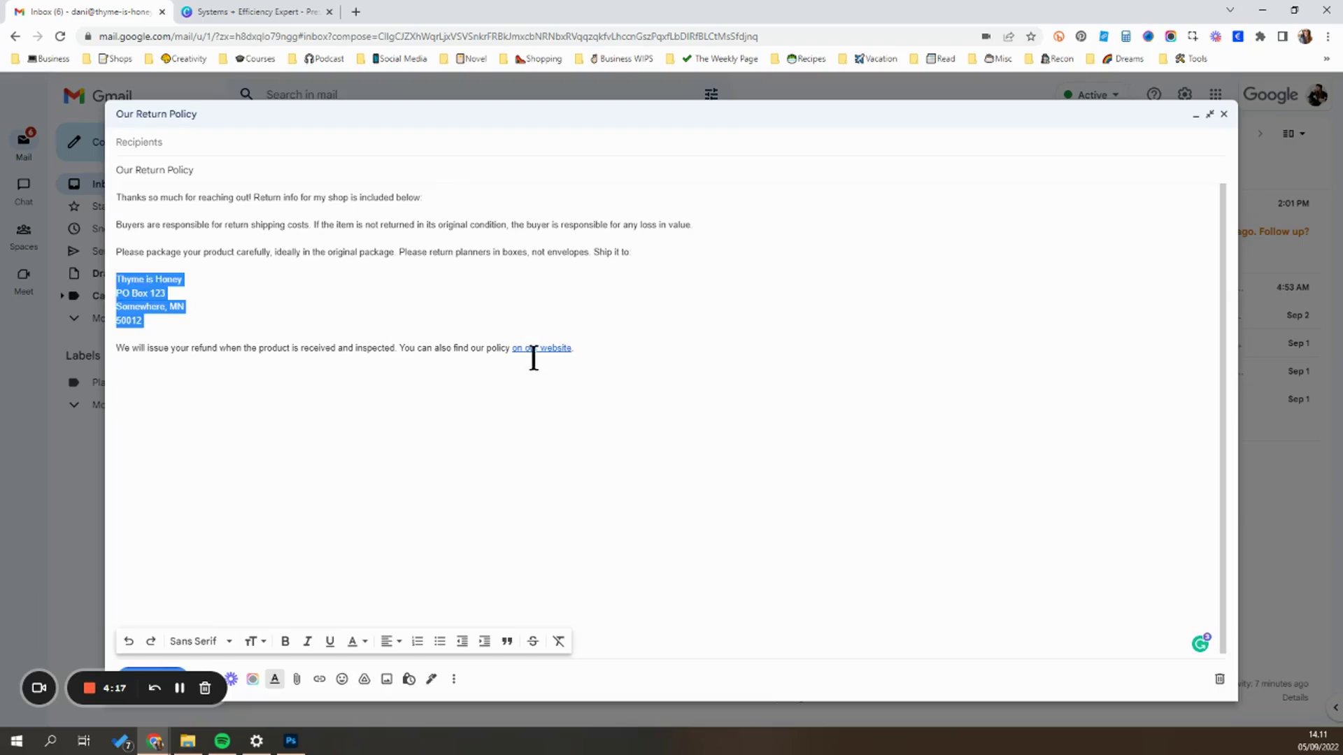
pyautogui.click(531, 354)
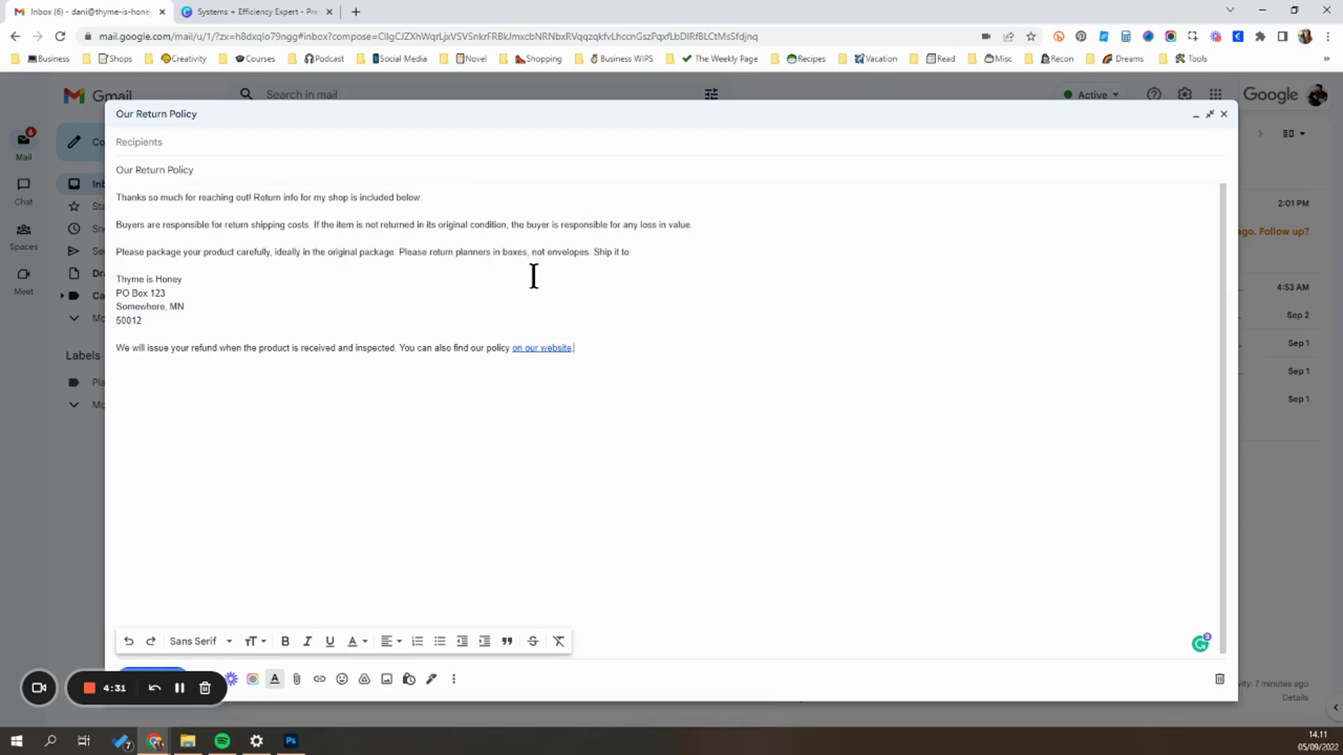
pyautogui.click(595, 353)
# Save the draft as a new template, keeping the name 'Our Return Policy'
pyautogui.click(453, 679)
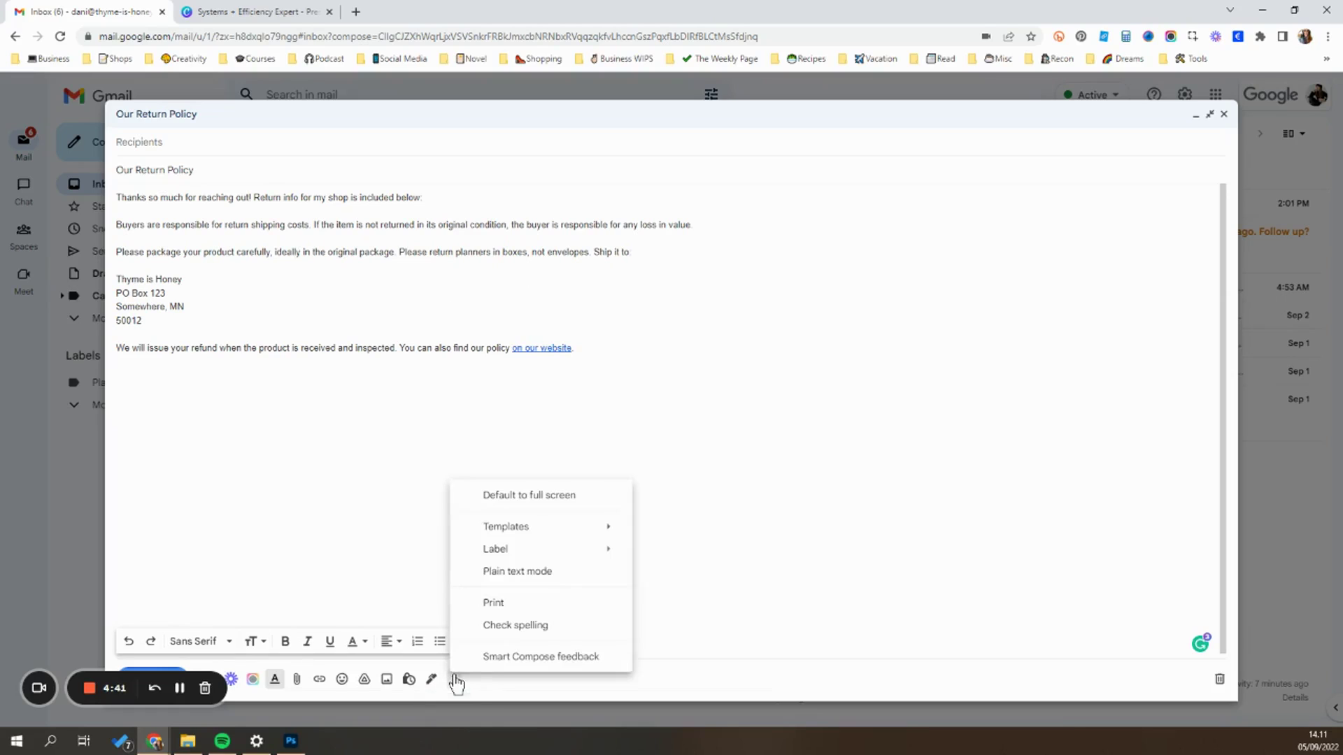
pyautogui.moveTo(511, 536)
pyautogui.moveTo(717, 495)
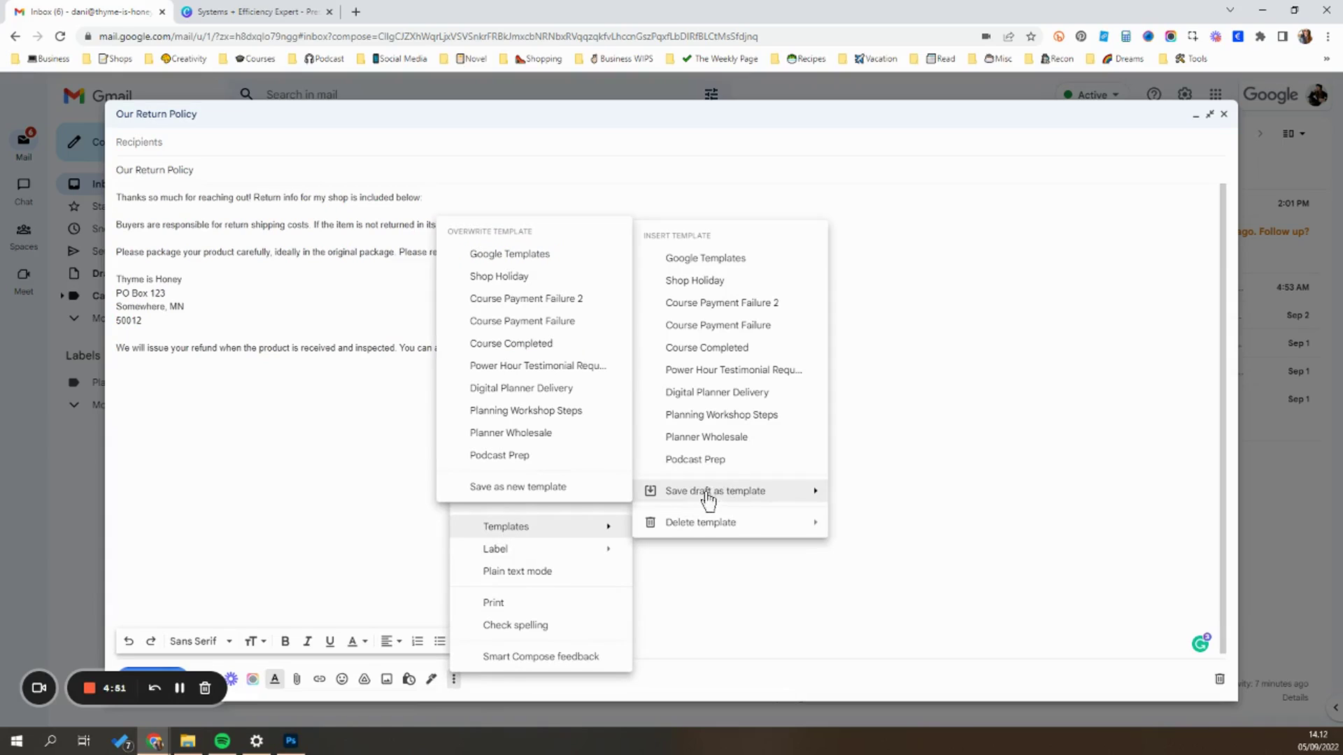
pyautogui.click(536, 489)
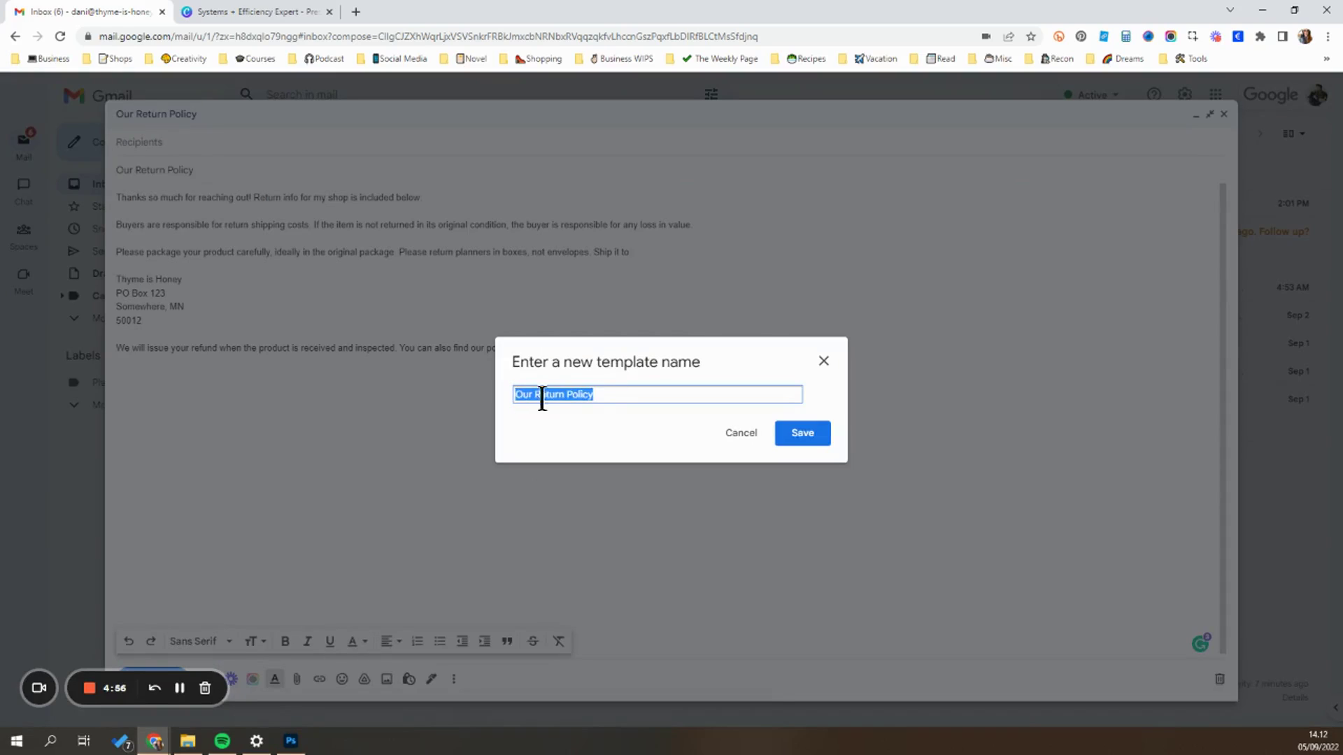
pyautogui.click(597, 395)
pyautogui.click(804, 435)
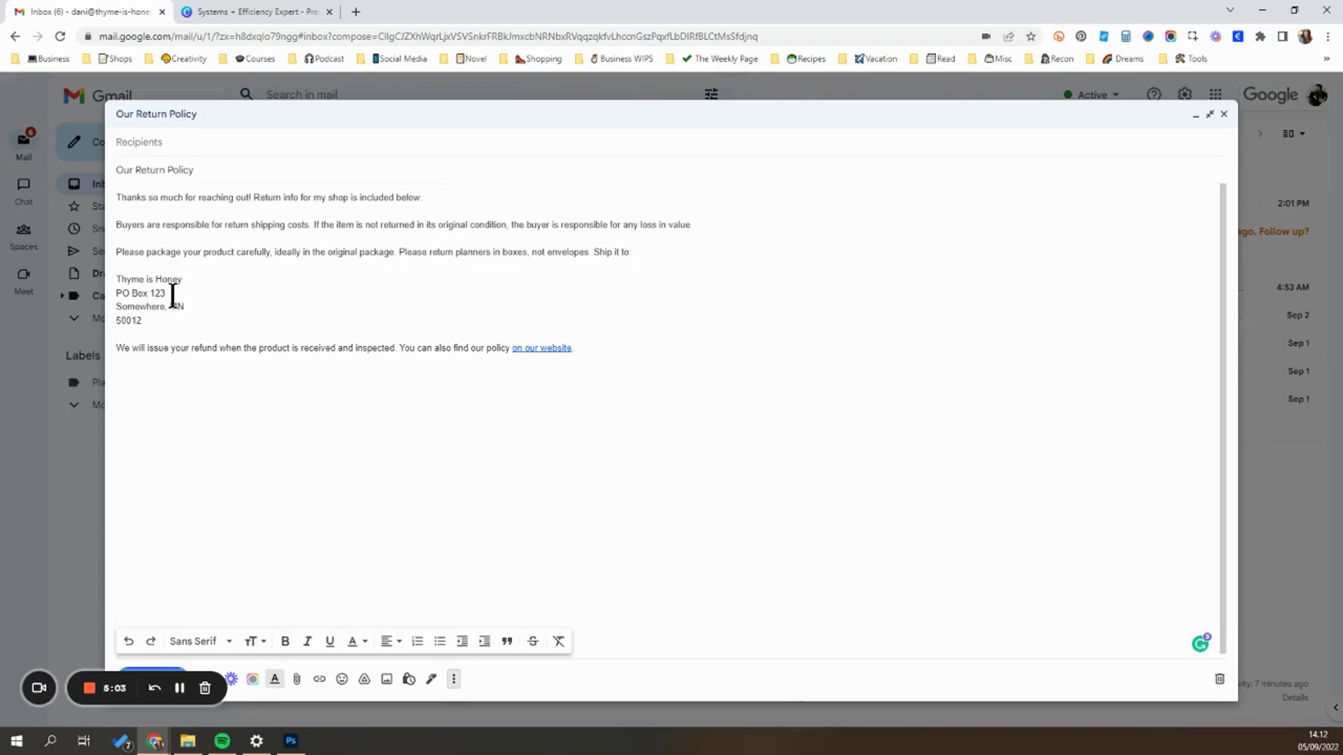
# Change PO Box 123 to 456, overwrite the 'Our Return Policy' template, and minimize the draft
pyautogui.moveTo(166, 293); pyautogui.dragTo(149, 292)
pyautogui.write('456')
pyautogui.click(455, 680)
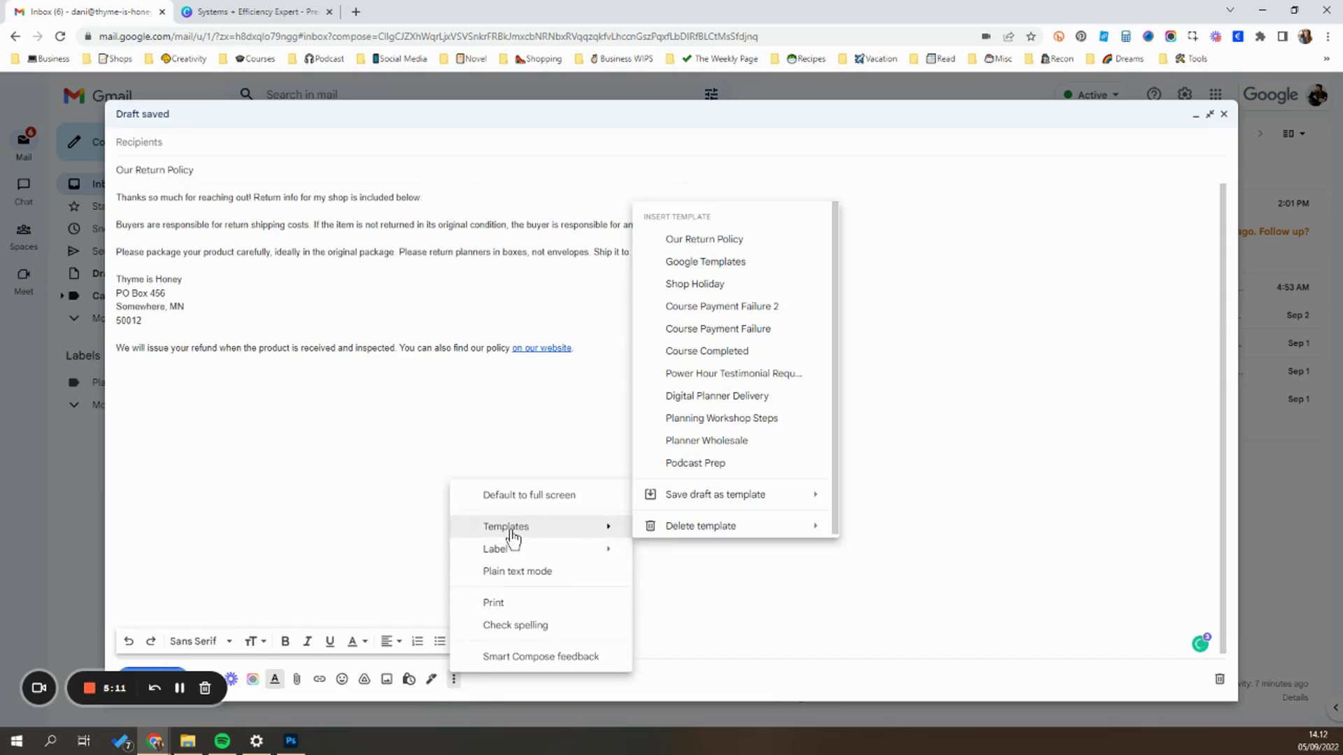
pyautogui.moveTo(674, 499)
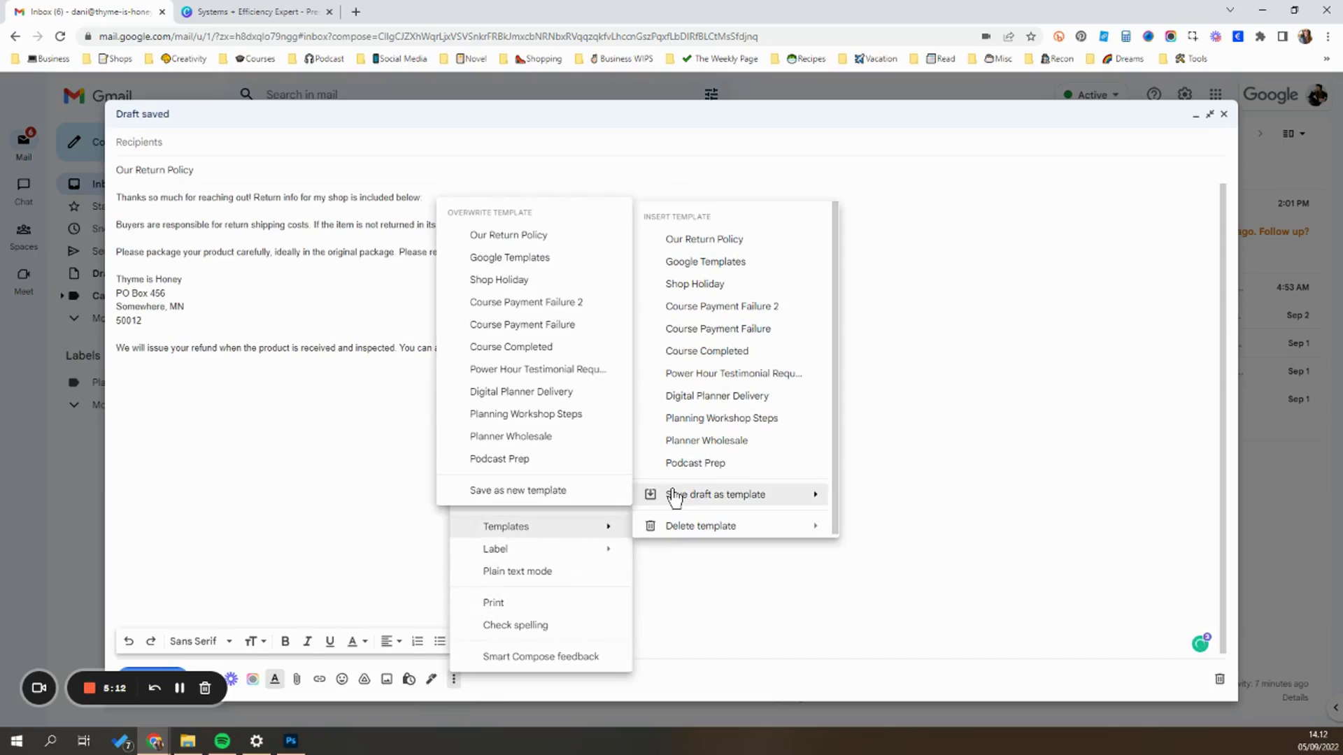
pyautogui.click(517, 241)
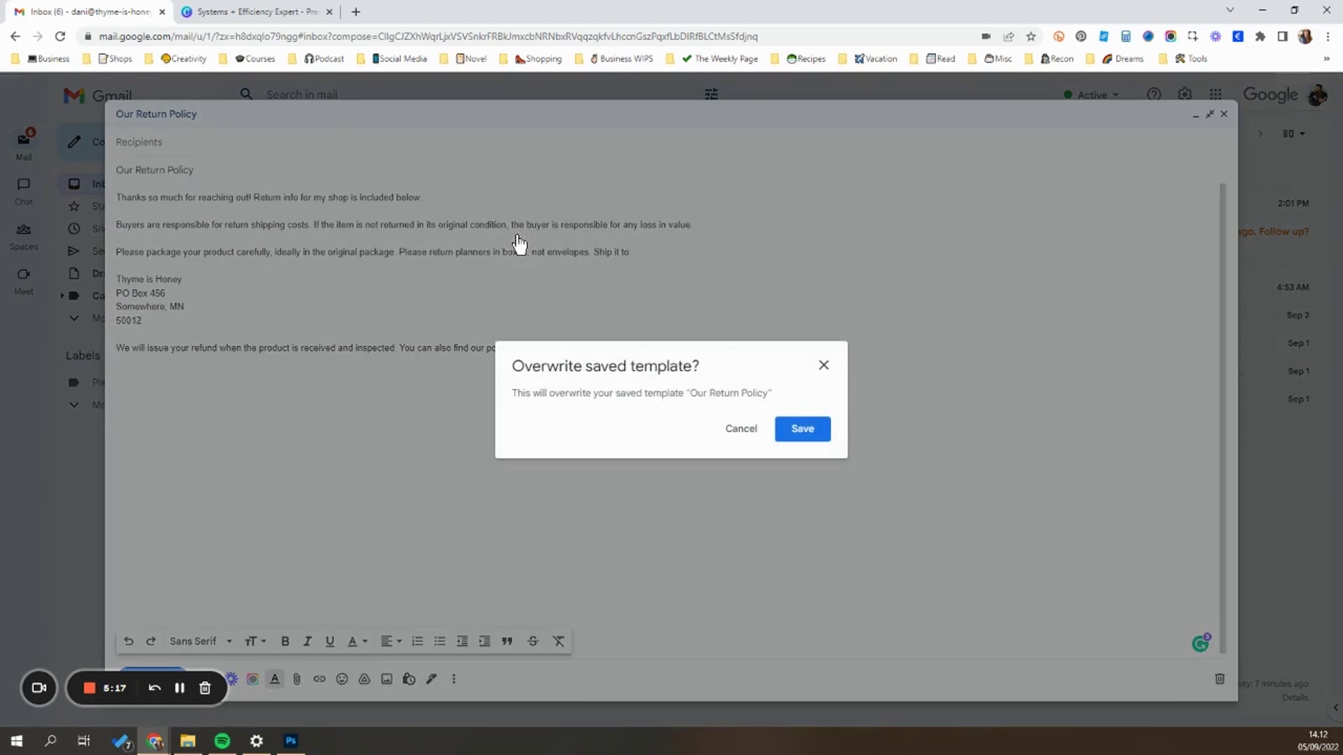
pyautogui.click(802, 428)
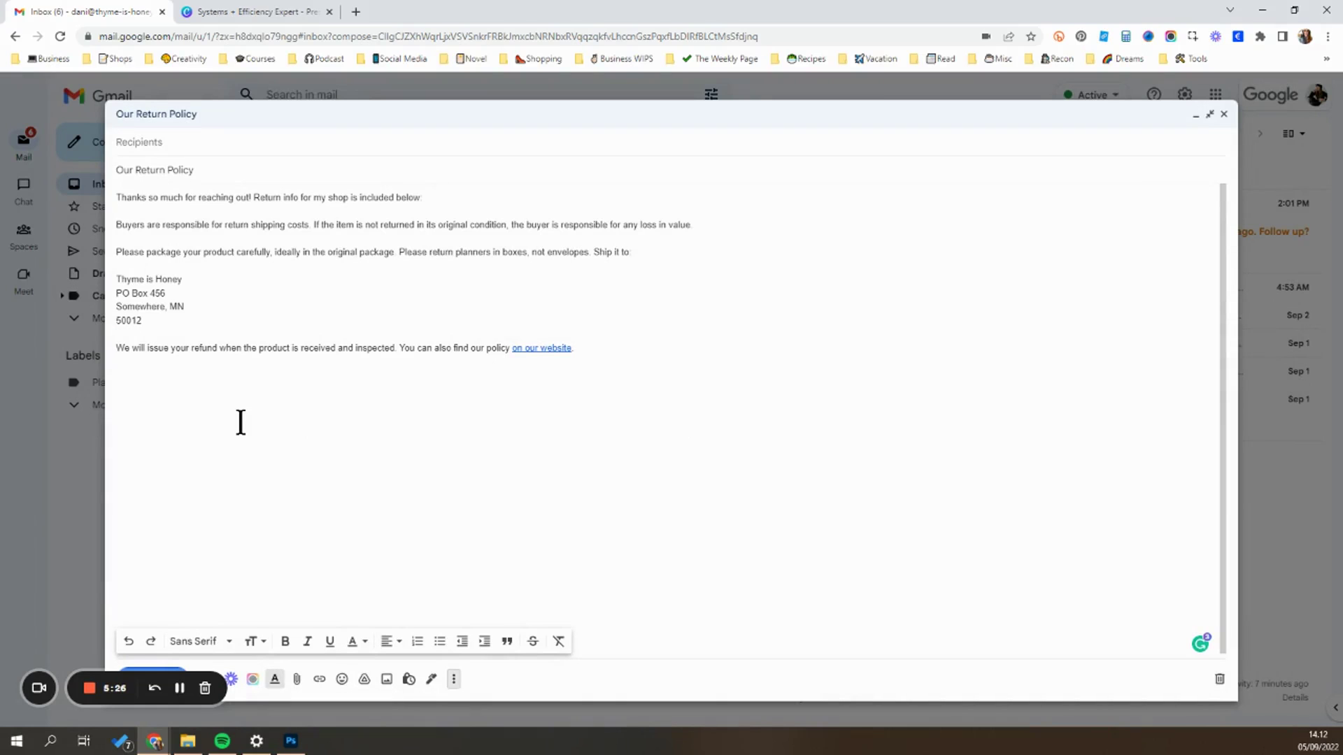
pyautogui.press('Escape')
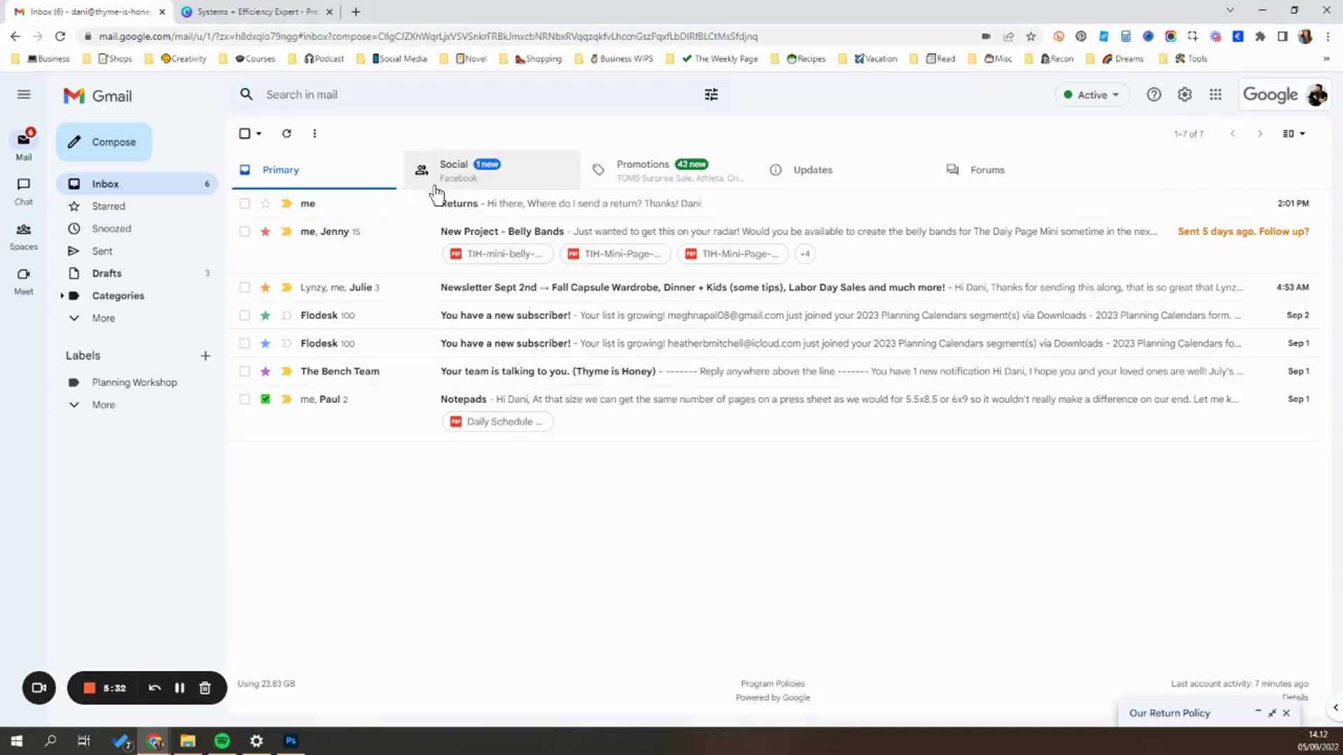
# Reply to the Returns email with the 'Our Return Policy' template inserted
pyautogui.click(459, 207)
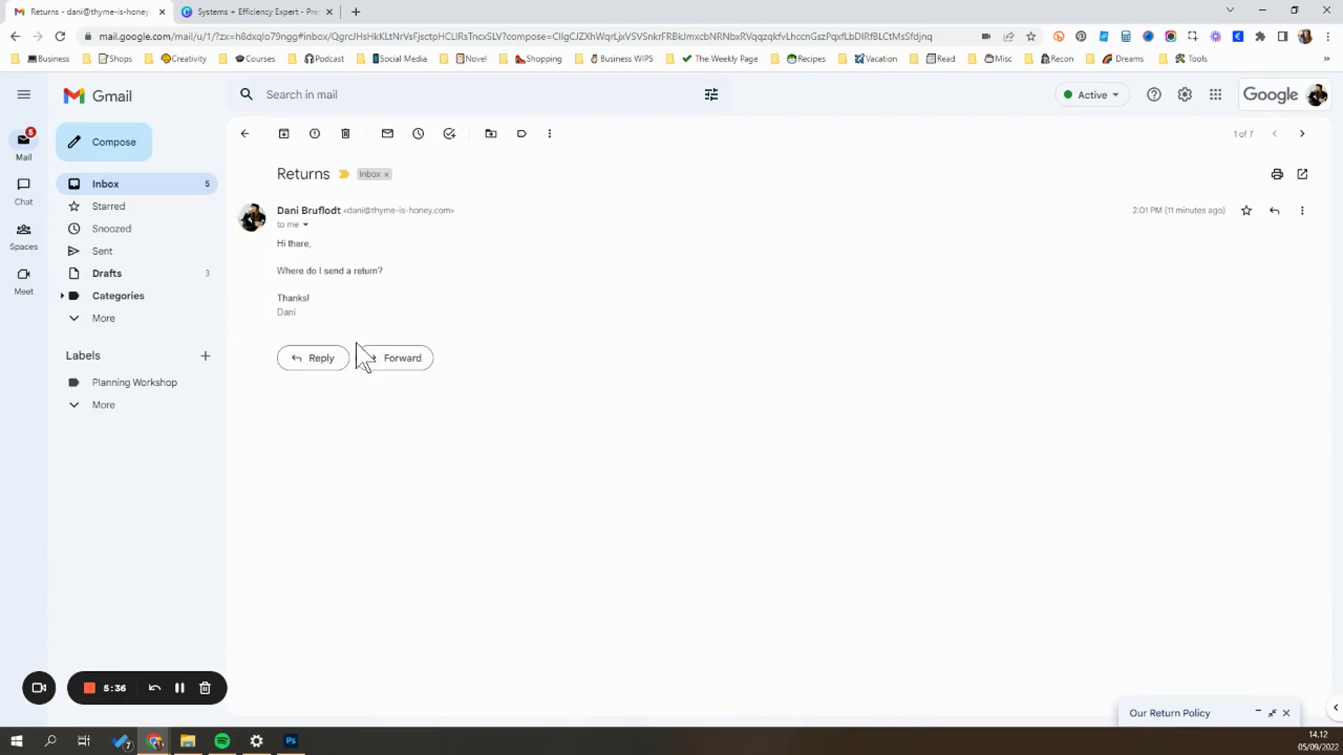
pyautogui.click(321, 364)
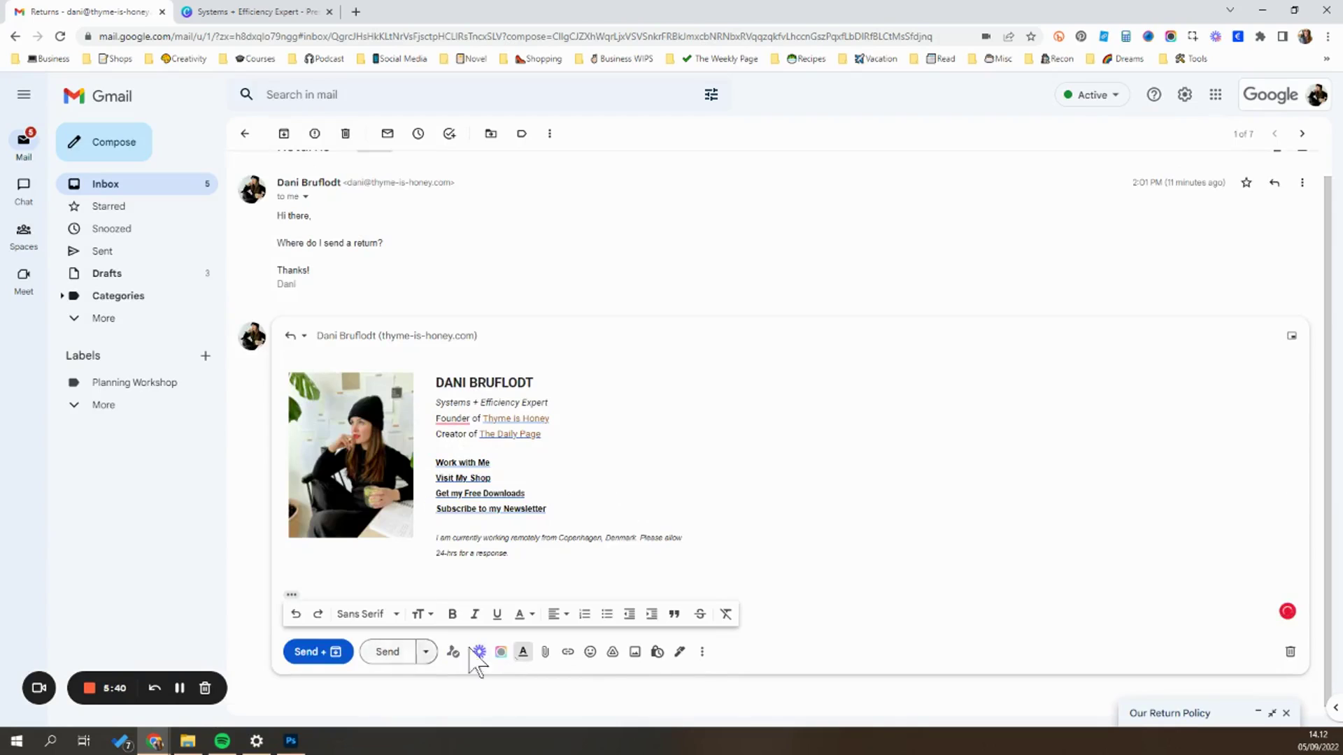
pyautogui.click(702, 652)
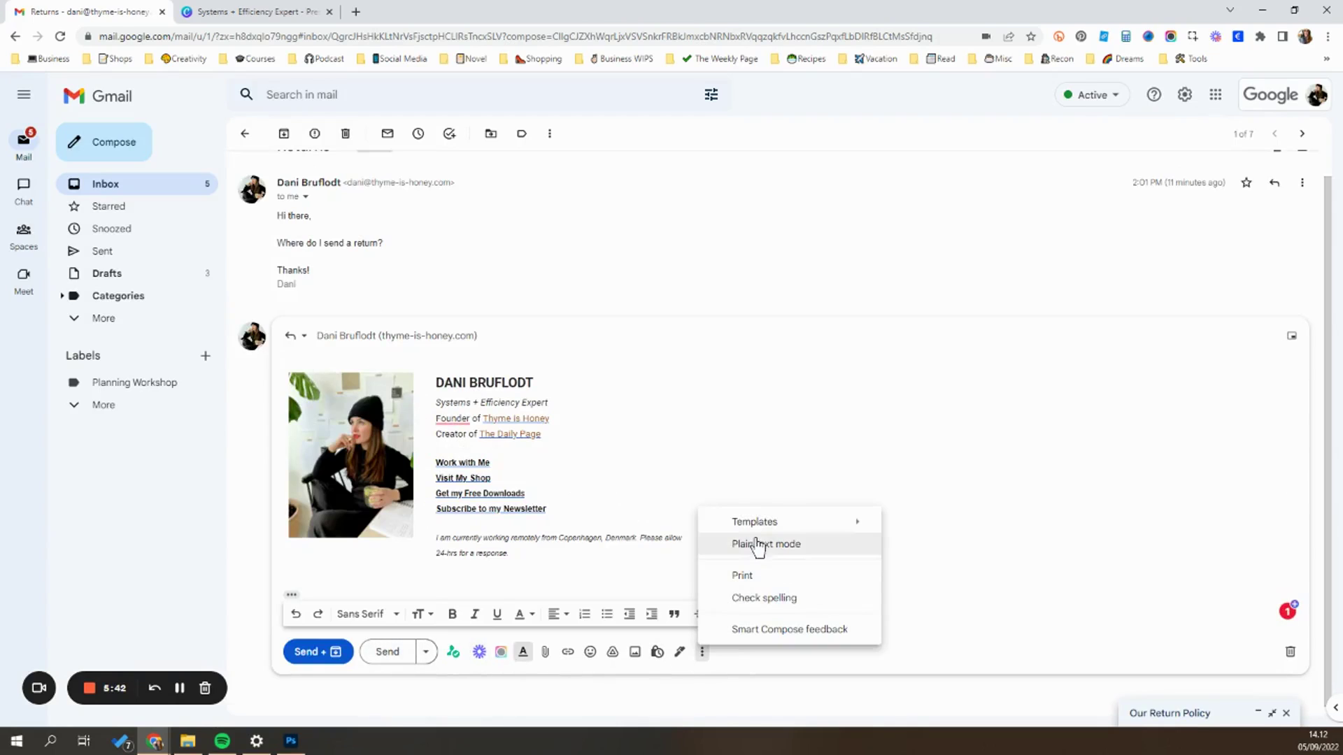
pyautogui.moveTo(752, 526)
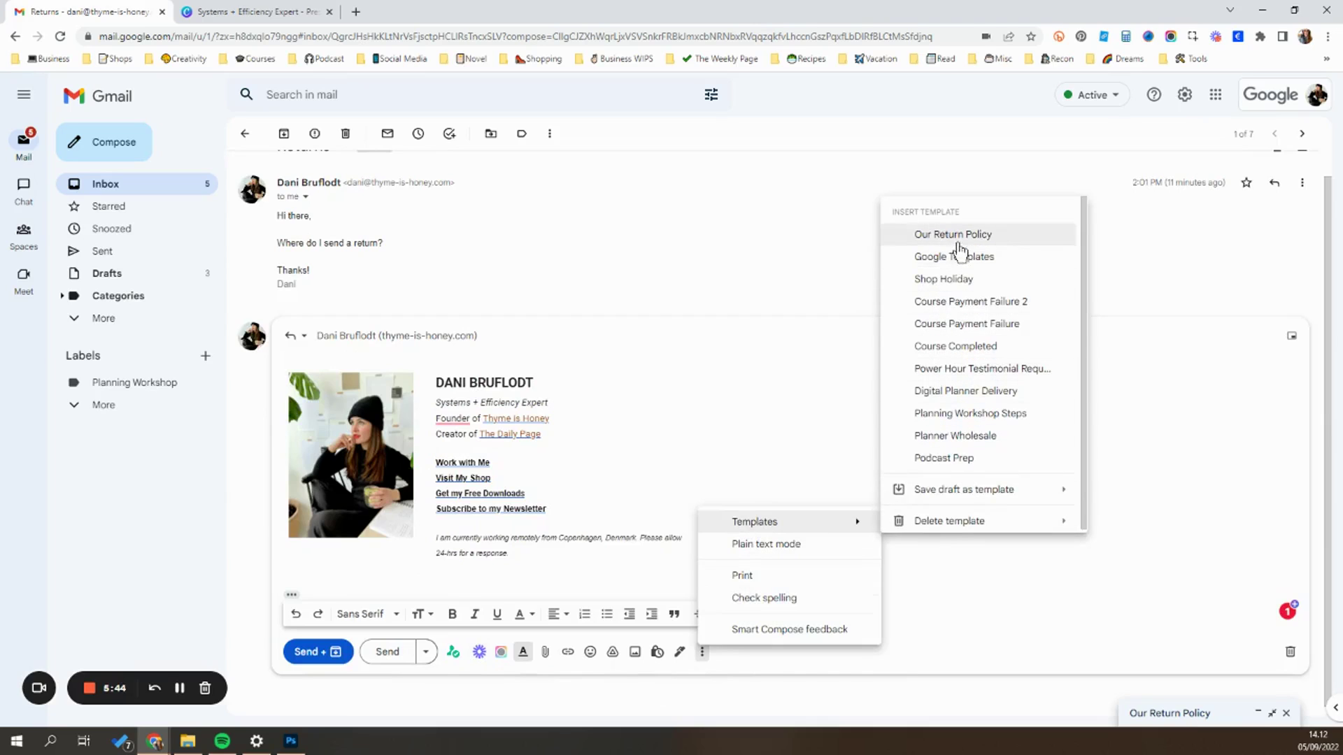
pyautogui.click(955, 236)
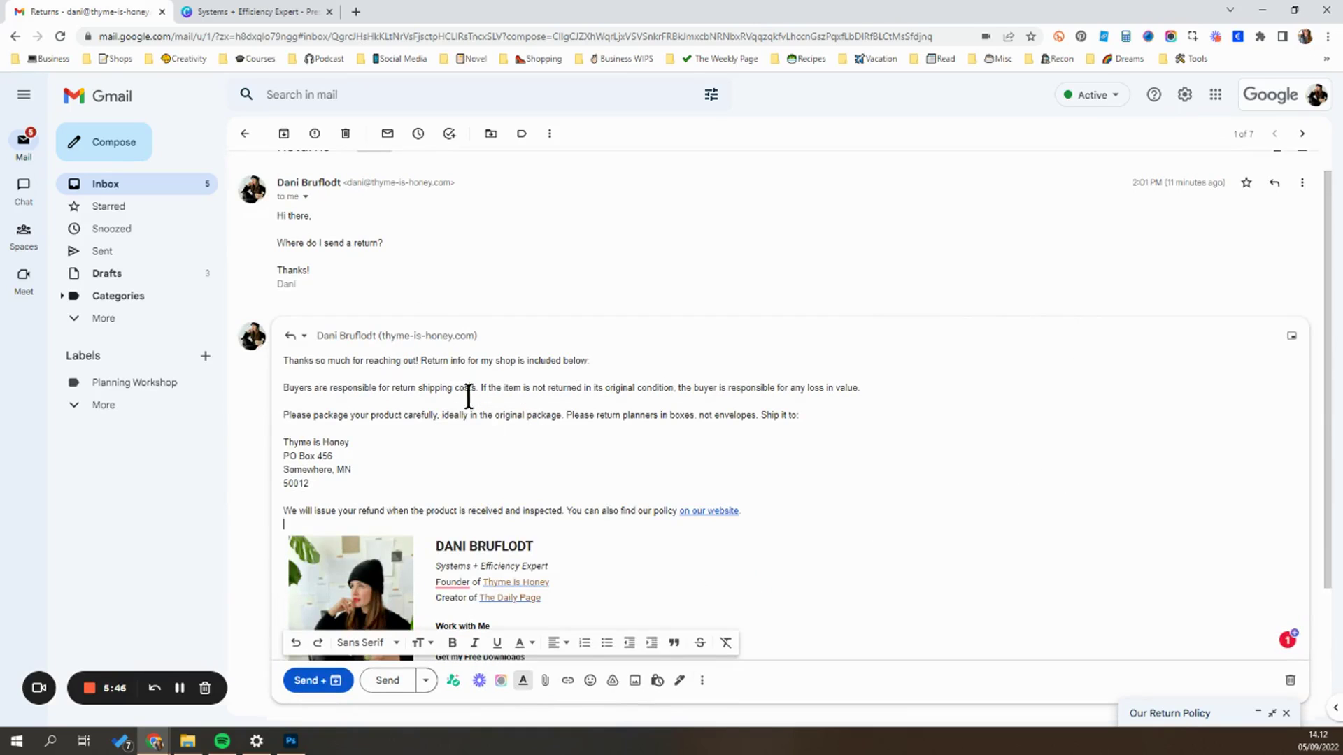
# Add the sign-off 'Best,' followed by the sender's name on its own line
pyautogui.press('Return')
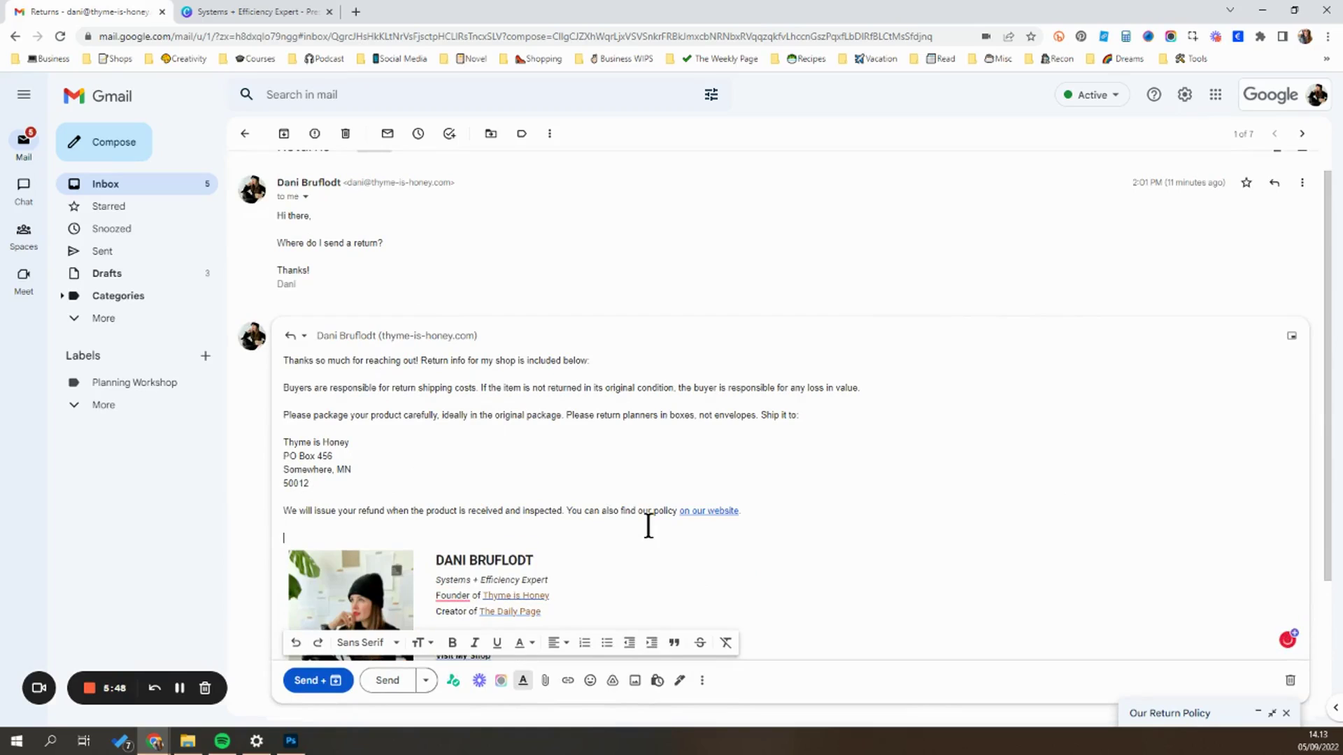
pyautogui.write('Best,')
pyautogui.press('Return')
pyautogui.write('Dani')
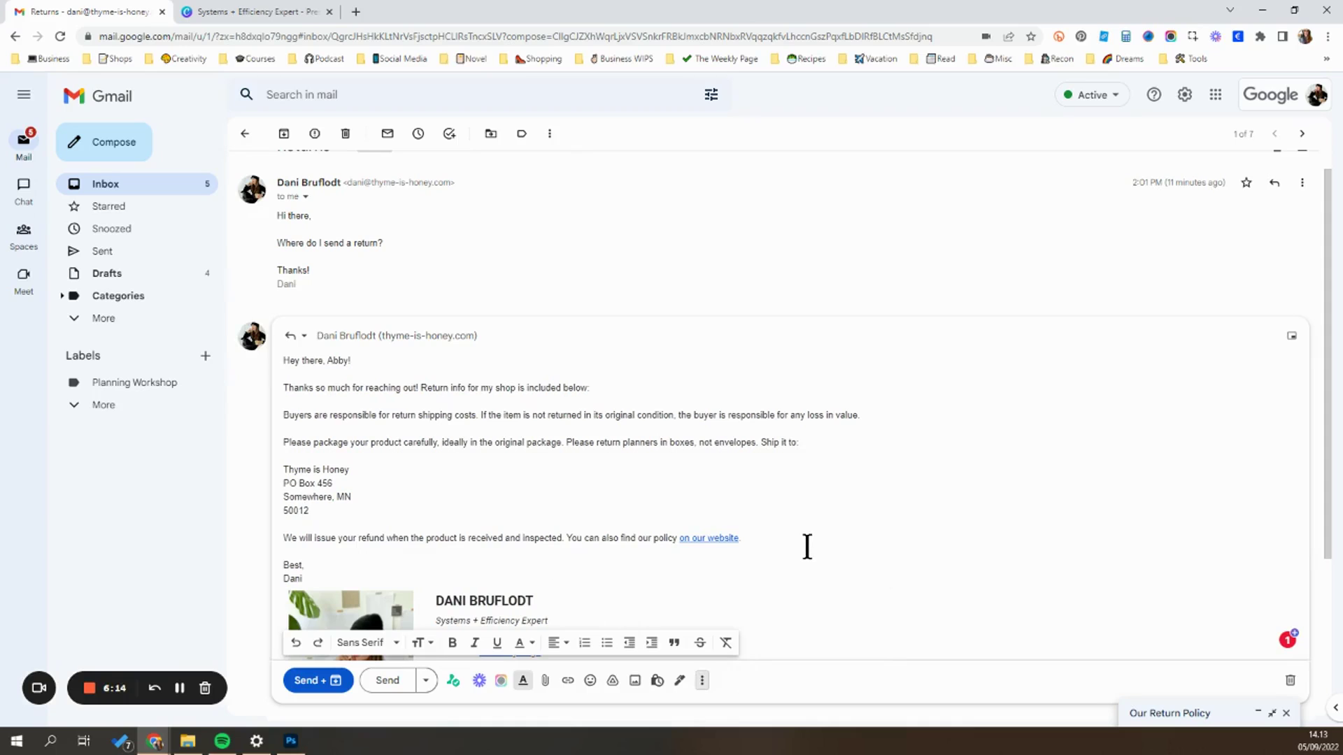
# Choose to delete the 'Shop Holiday' template from the reply's template menu
pyautogui.click(702, 680)
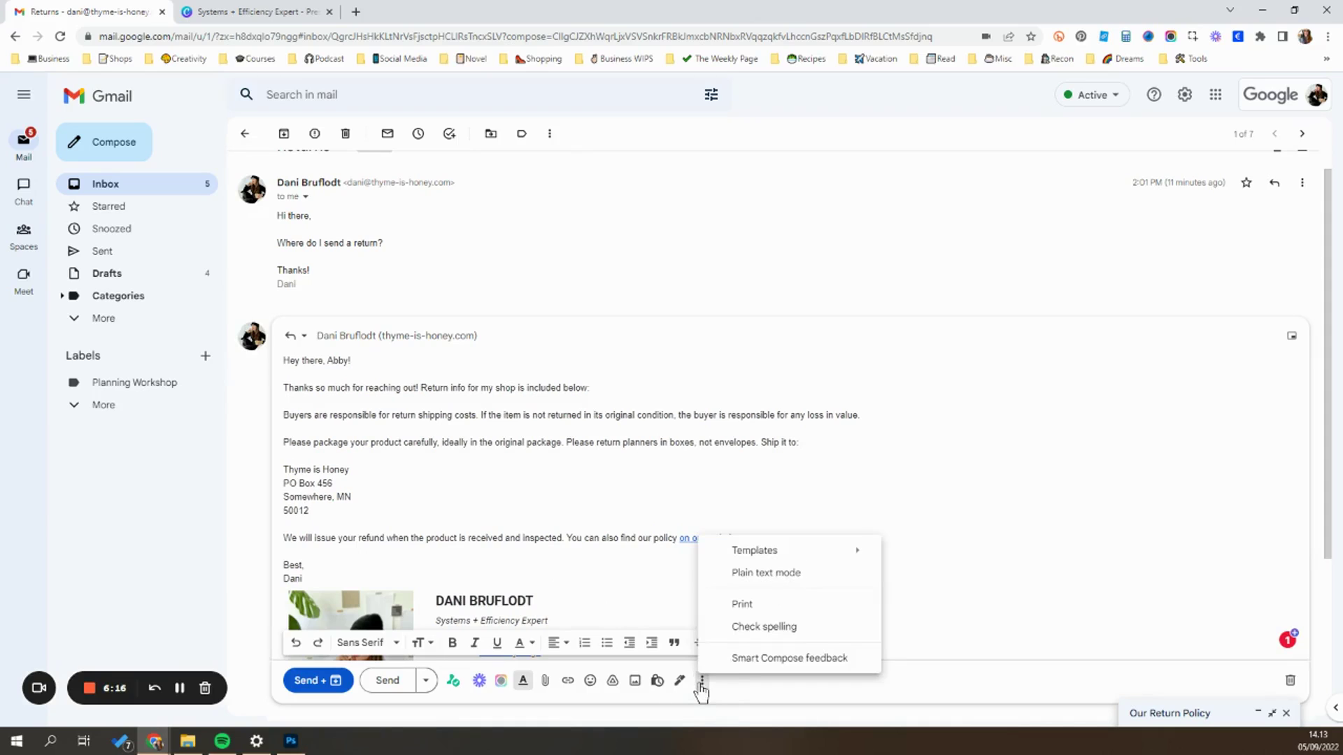
pyautogui.moveTo(775, 554)
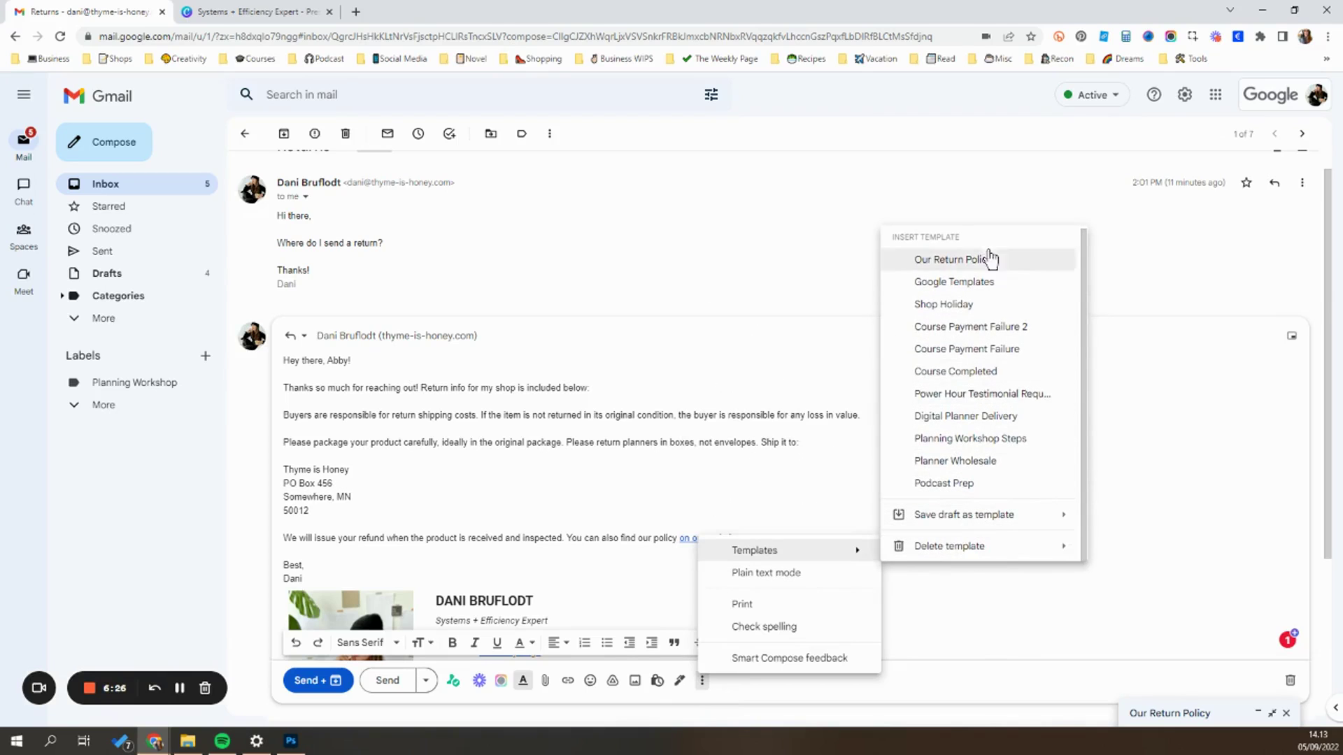
pyautogui.moveTo(983, 556)
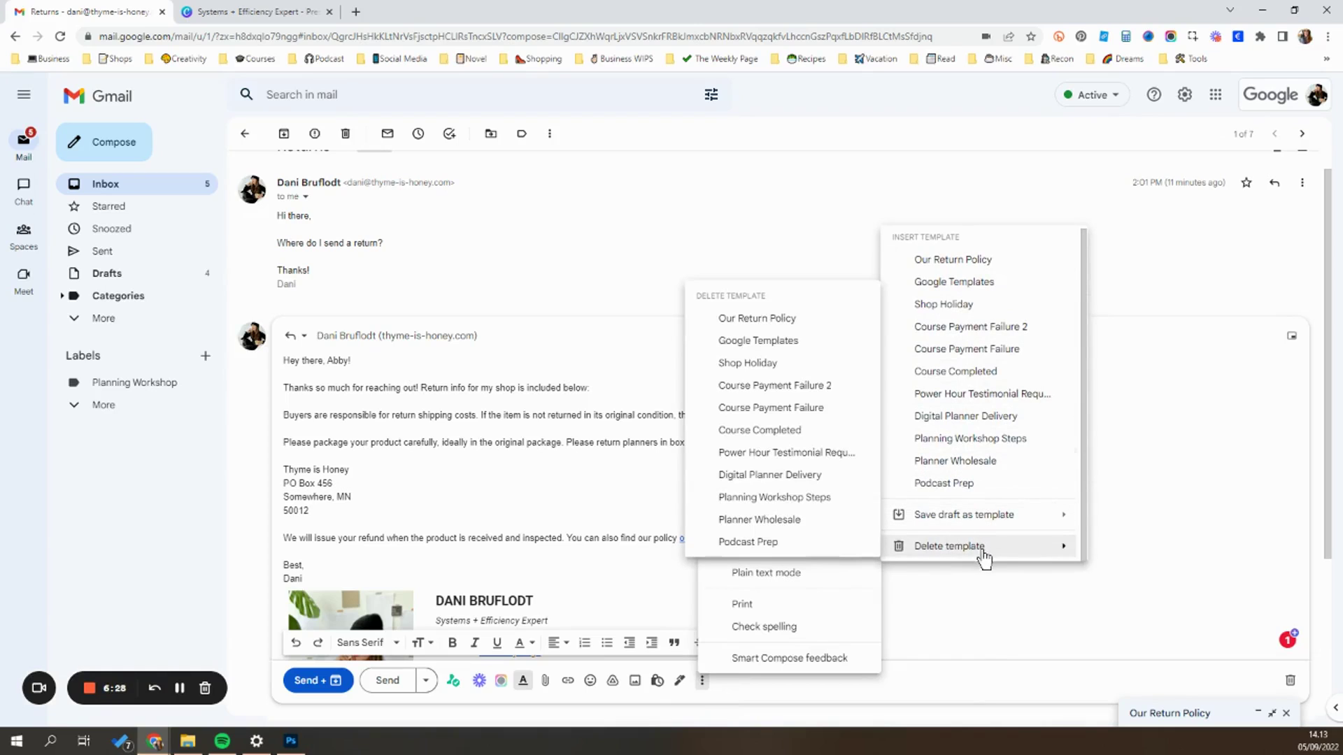
pyautogui.click(753, 363)
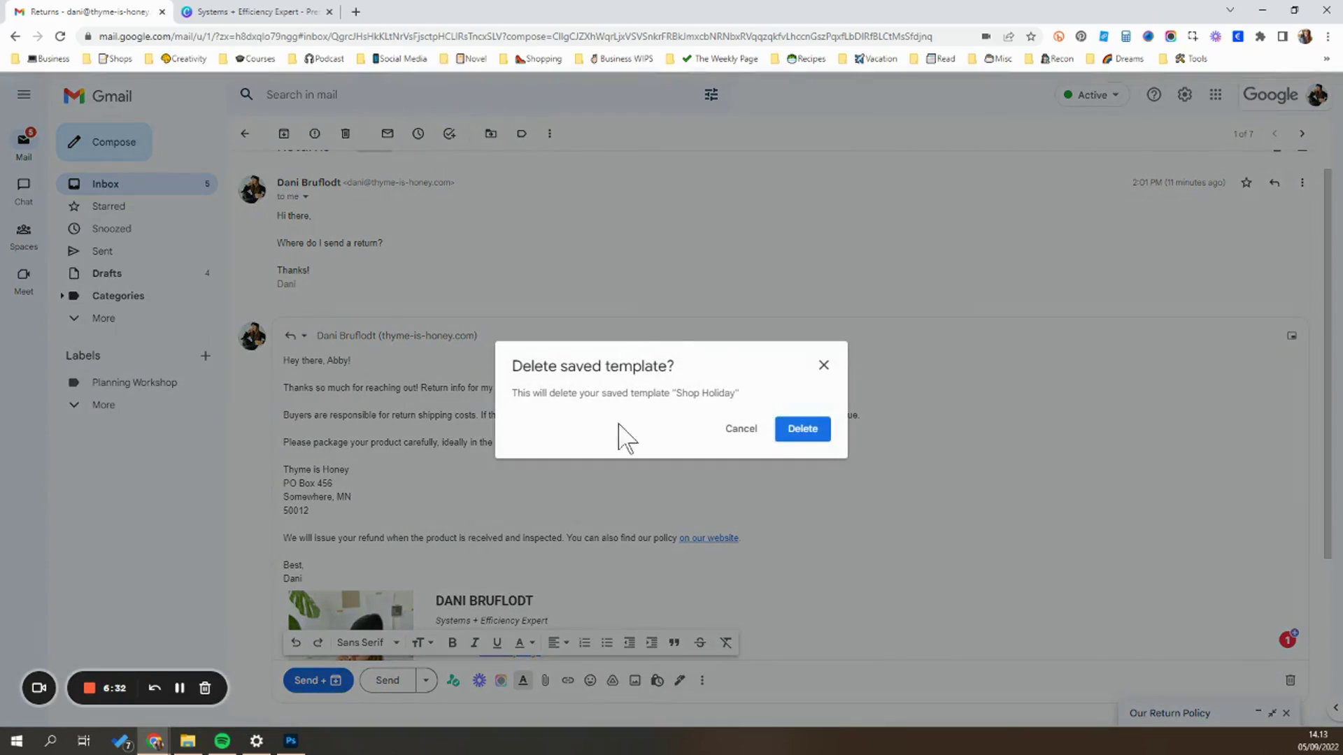